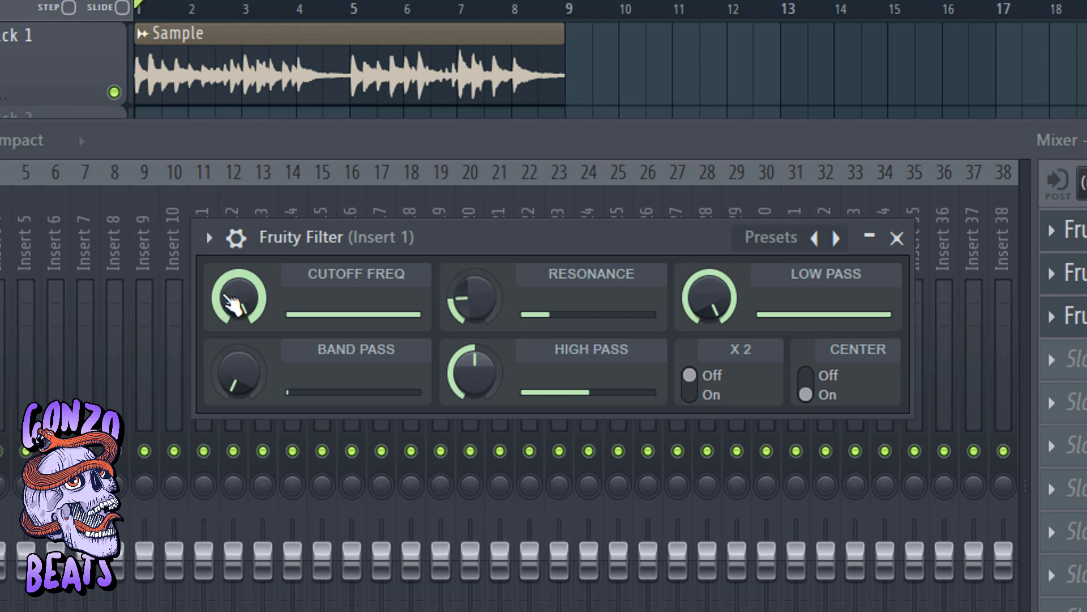
Step: Start playback, sweep Fruity Filter's cutoff frequency and raise its resonance to nearly full
key(space)
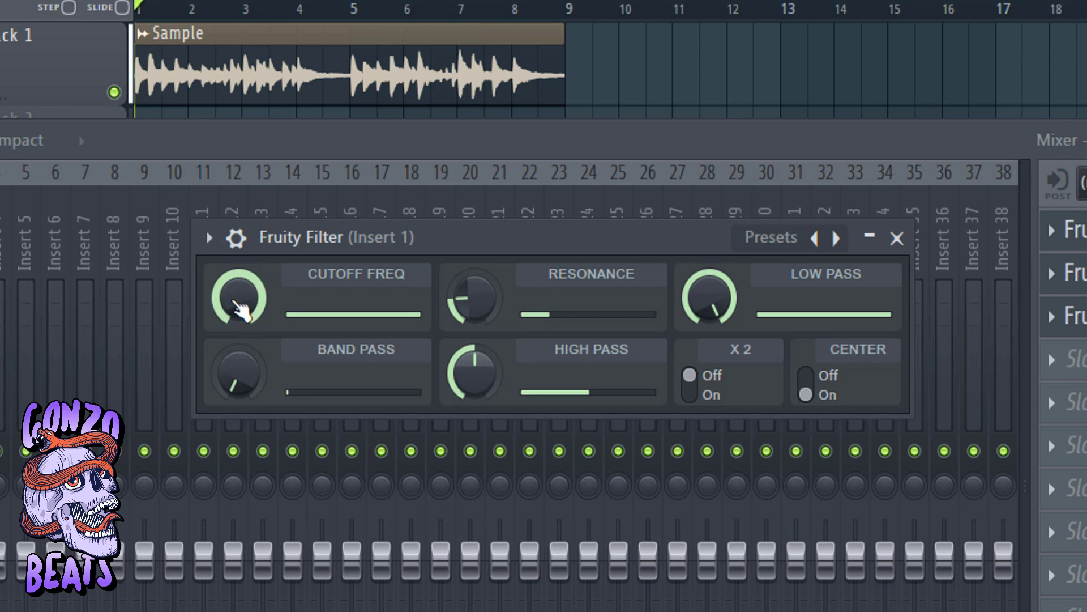
mouse_move(241, 309)
mouse_down()
mouse_move(240, 385)
mouse_move(241, 295)
mouse_up()
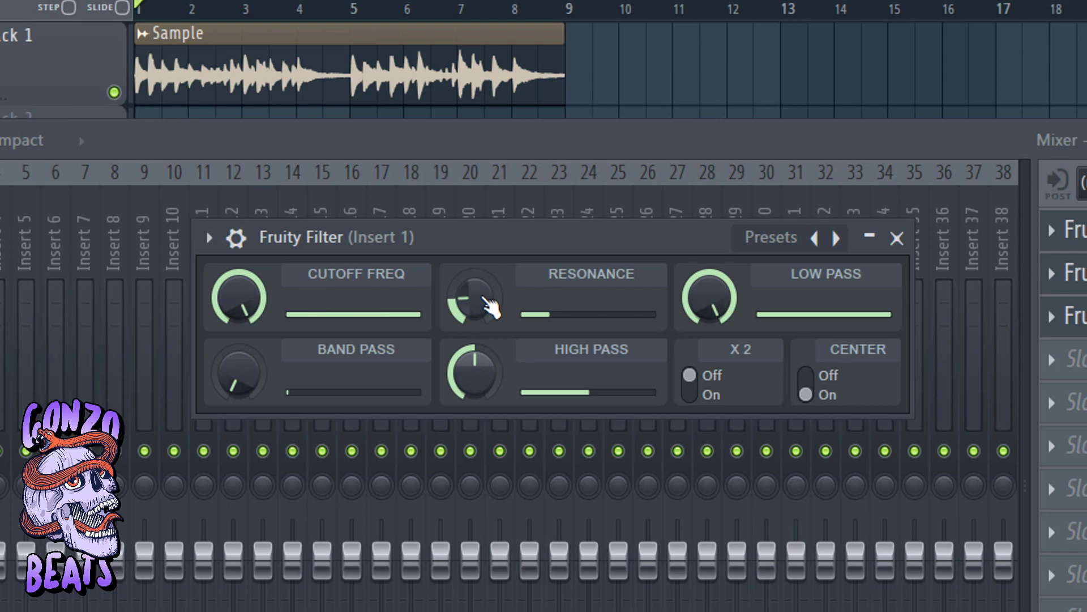
drag(479, 309, 478, 249)
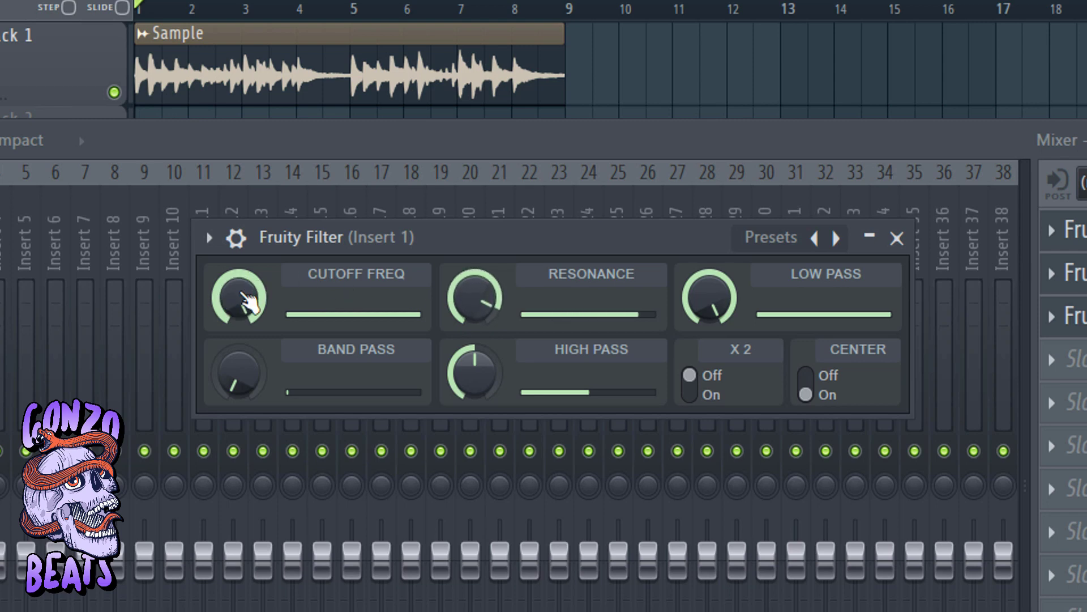
Step: Play the sample while sweeping Fruity Filter's cutoff and resonance, ending with resonance at about half and cutoff at full
key(space)
drag(244, 303, 243, 348)
drag(475, 296, 475, 280)
mouse_move(249, 314)
mouse_down()
mouse_move(249, 296)
mouse_move(249, 327)
mouse_move(249, 297)
mouse_up()
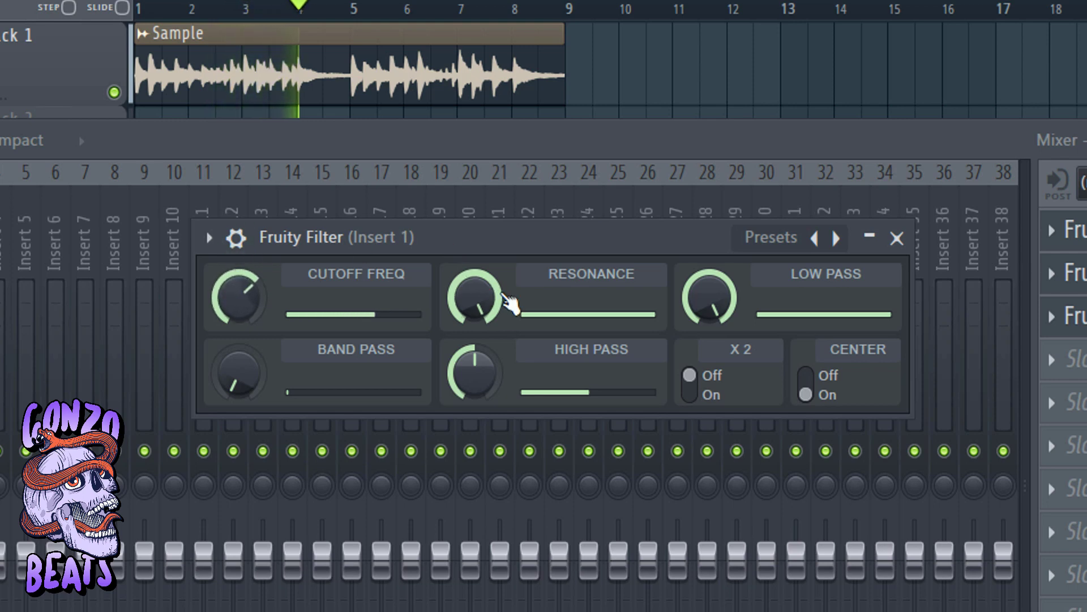
drag(492, 302, 490, 318)
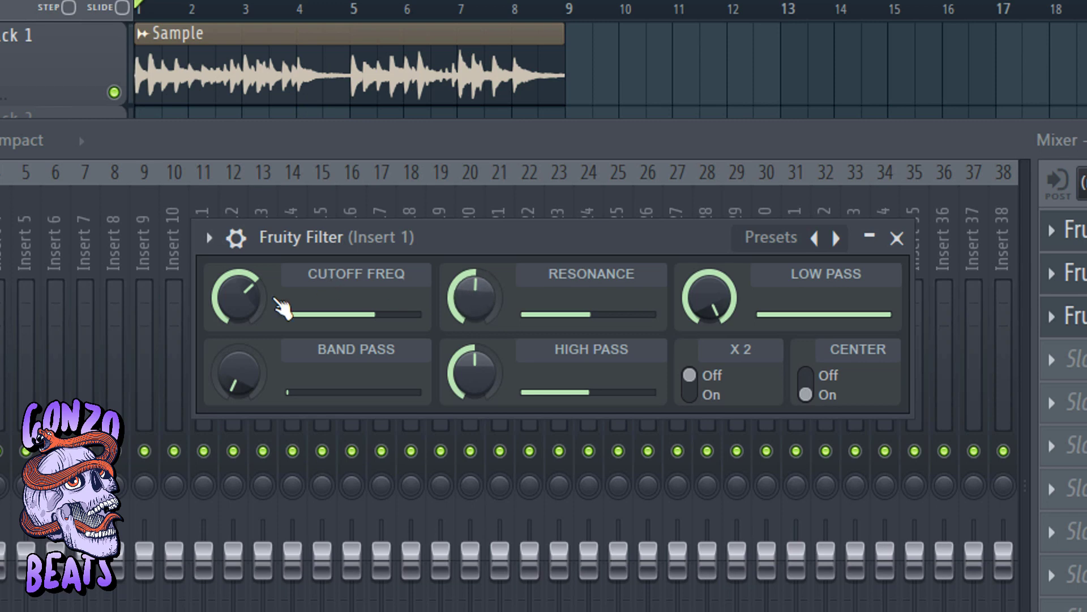
drag(255, 306, 255, 287)
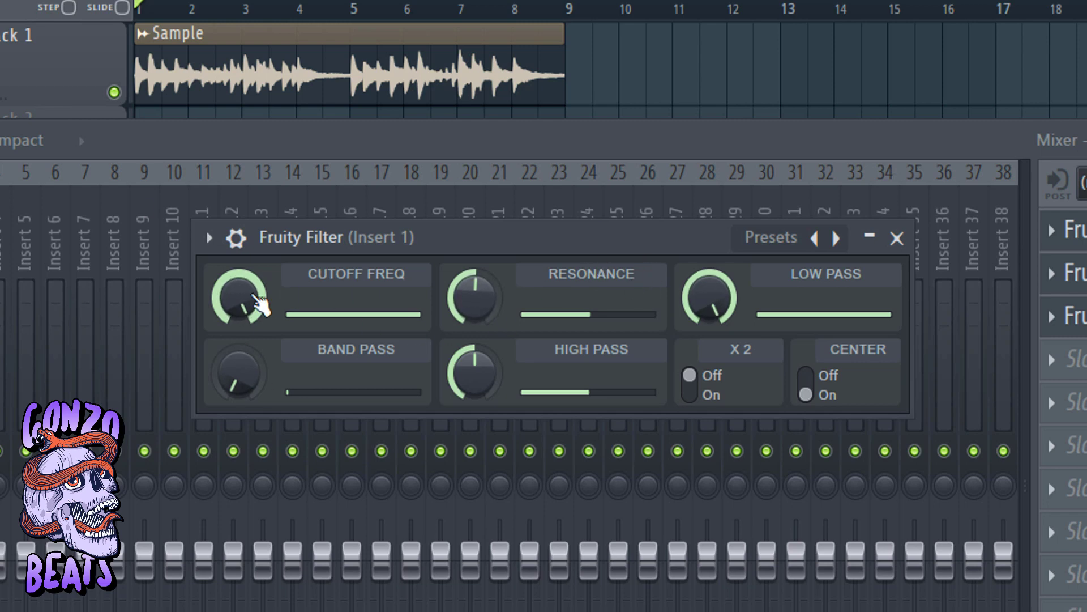
Step: Play the sample while varying cutoff and low pass, leaving cutoff at full and low pass at about two thirds
key(space)
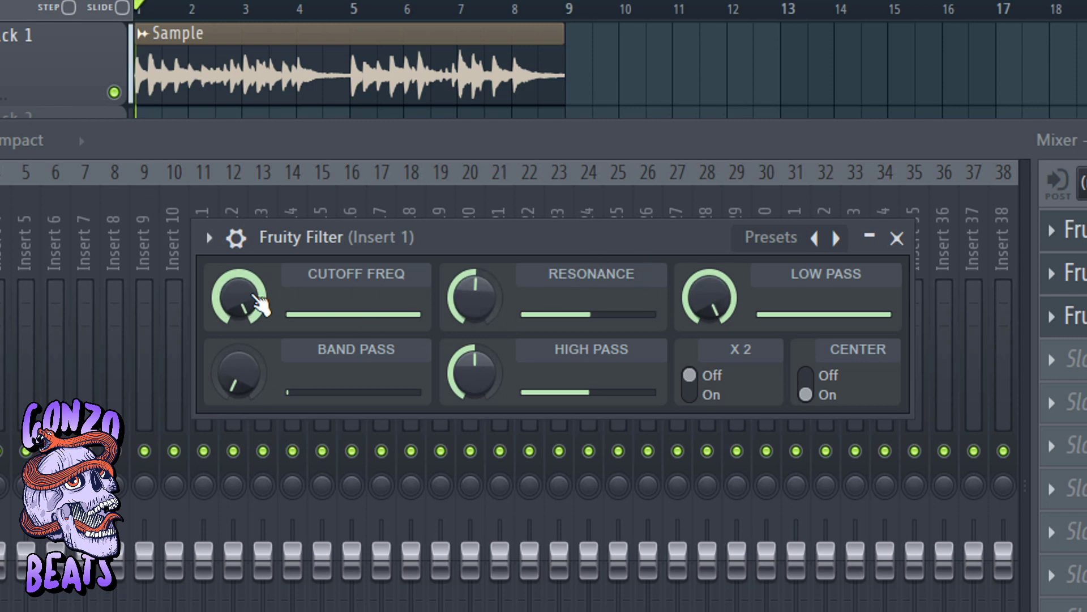
drag(260, 306, 260, 334)
drag(774, 298, 774, 345)
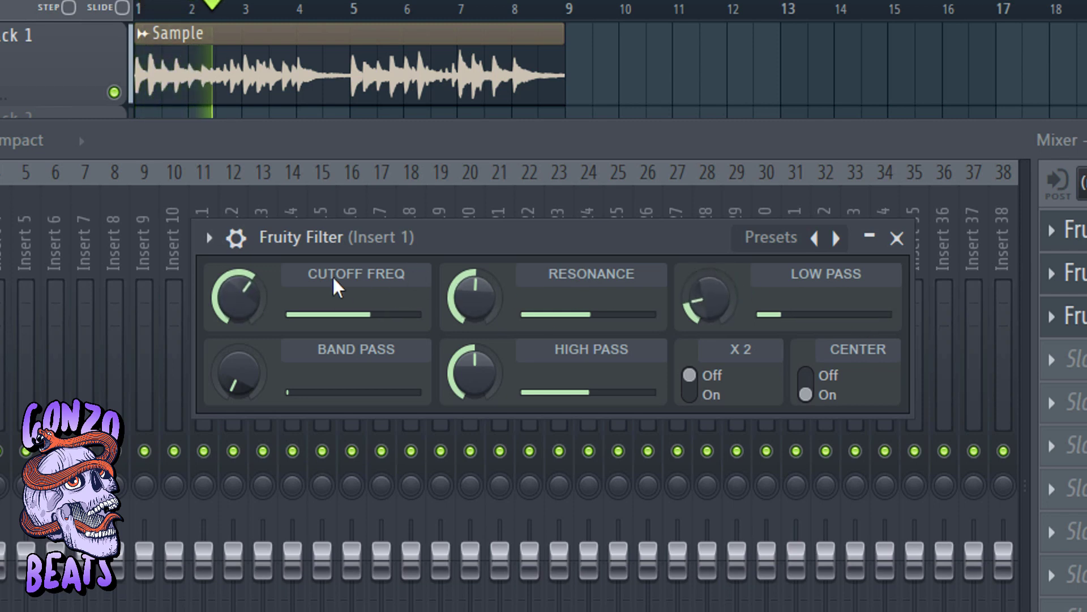
mouse_move(238, 297)
mouse_down()
mouse_move(238, 328)
mouse_move(238, 278)
mouse_up()
mouse_move(723, 308)
mouse_down()
mouse_move(723, 266)
mouse_move(712, 306)
mouse_up()
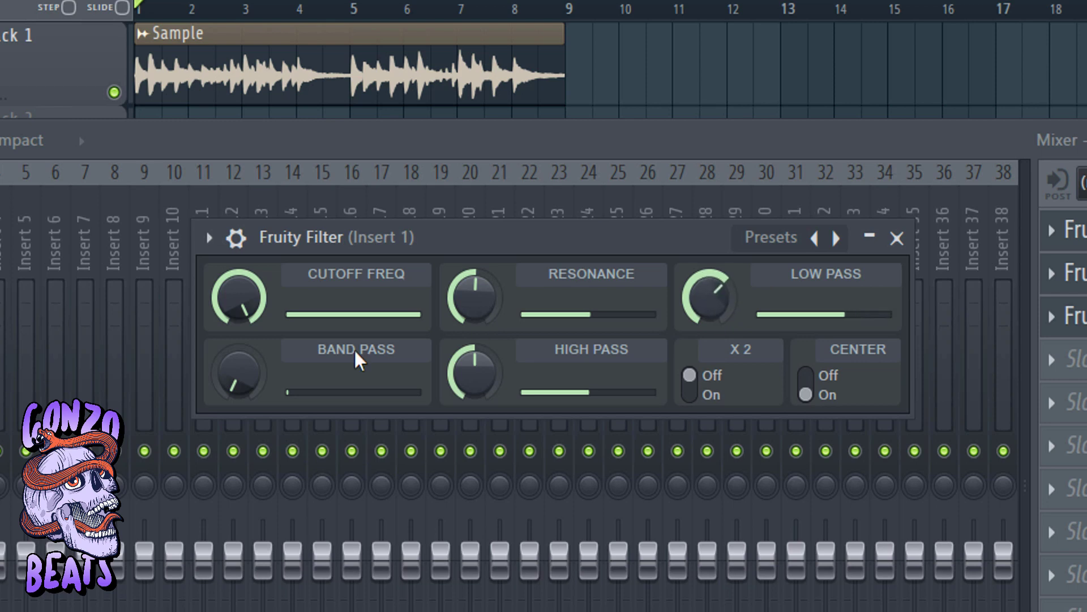
Step: Set cutoff frequency slightly above half and high pass to about two thirds, and briefly show Fruity Filter's plugin settings
drag(238, 294, 238, 321)
drag(711, 298, 711, 293)
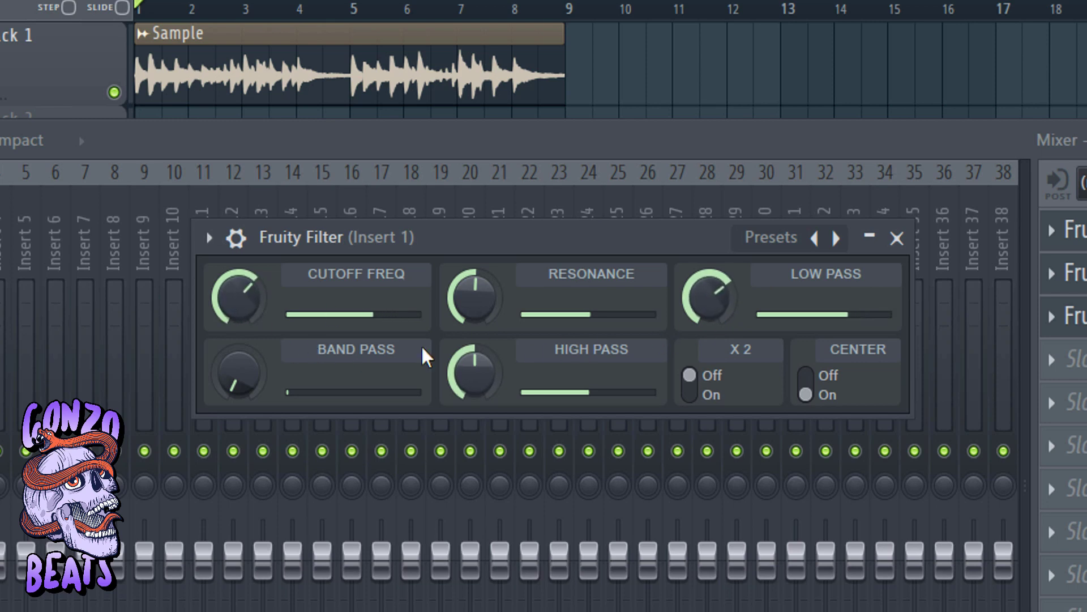
mouse_move(474, 371)
mouse_down()
mouse_move(509, 359)
mouse_move(466, 376)
mouse_up()
drag(236, 291, 235, 294)
click(237, 238)
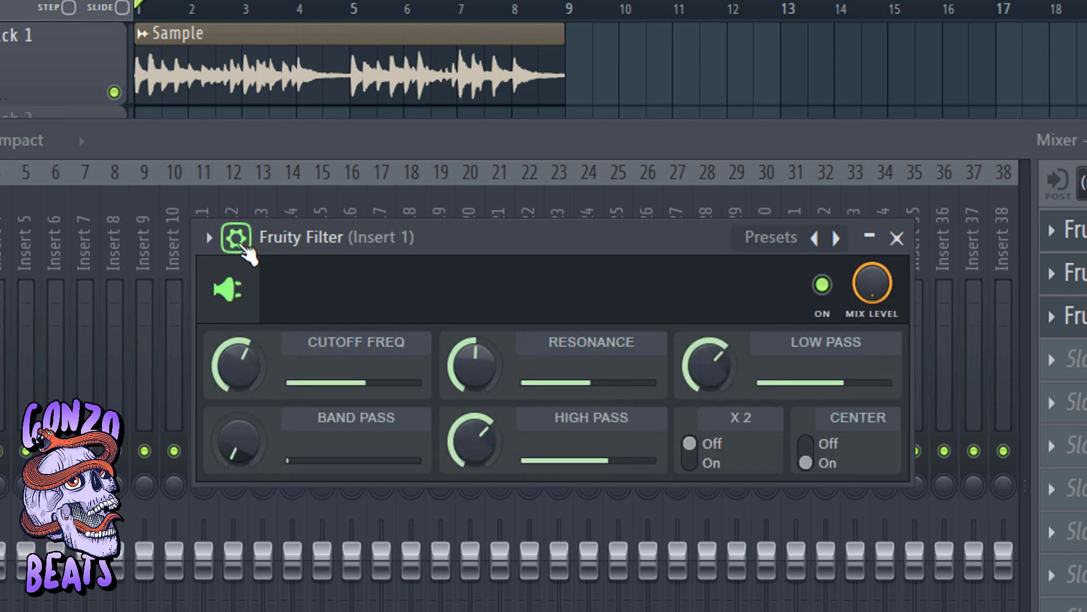
click(243, 245)
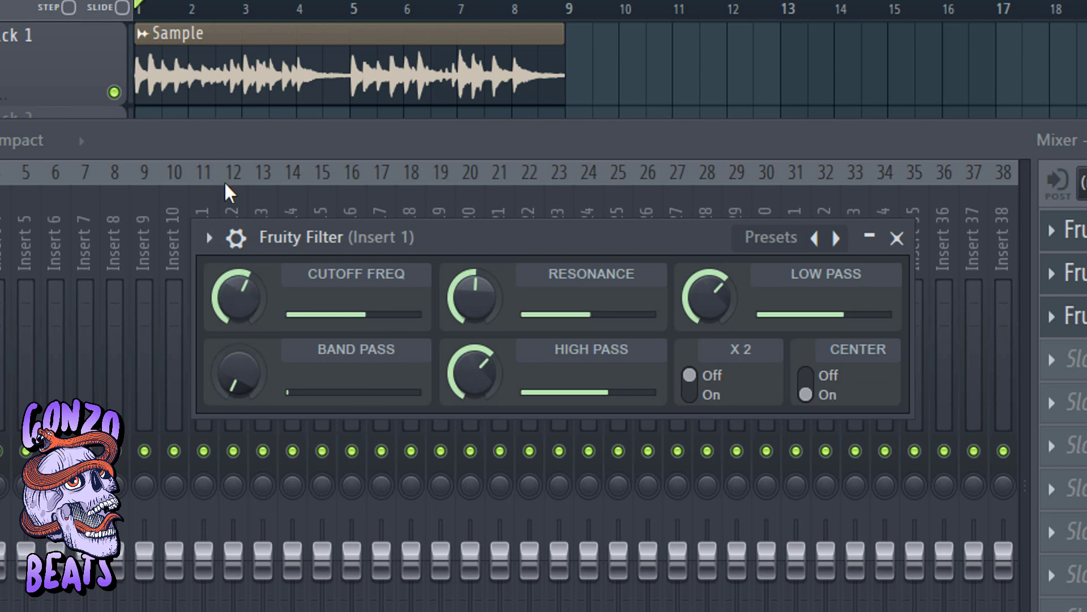
Step: During playback, set low pass and band pass to full, high pass to about one third and cutoff slightly above half
key(space)
drag(238, 300, 260, 308)
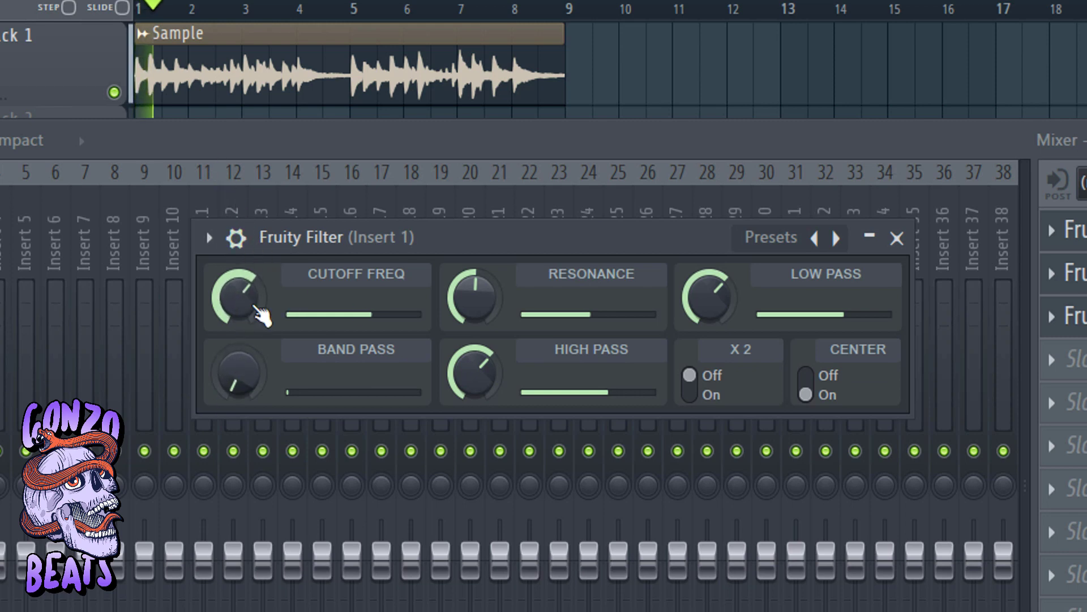
drag(708, 300, 709, 272)
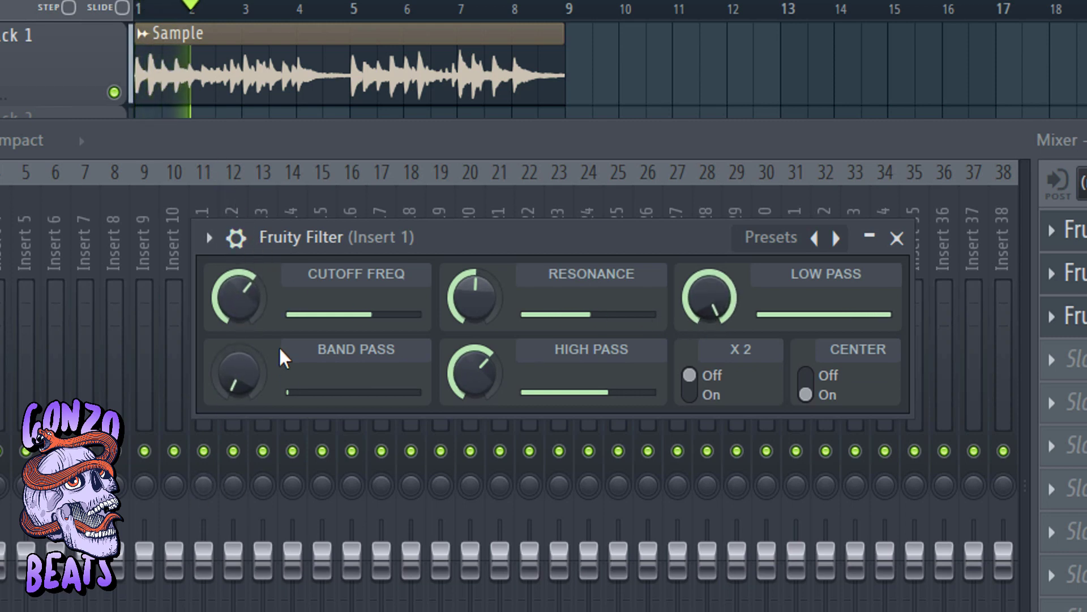
drag(267, 371, 226, 272)
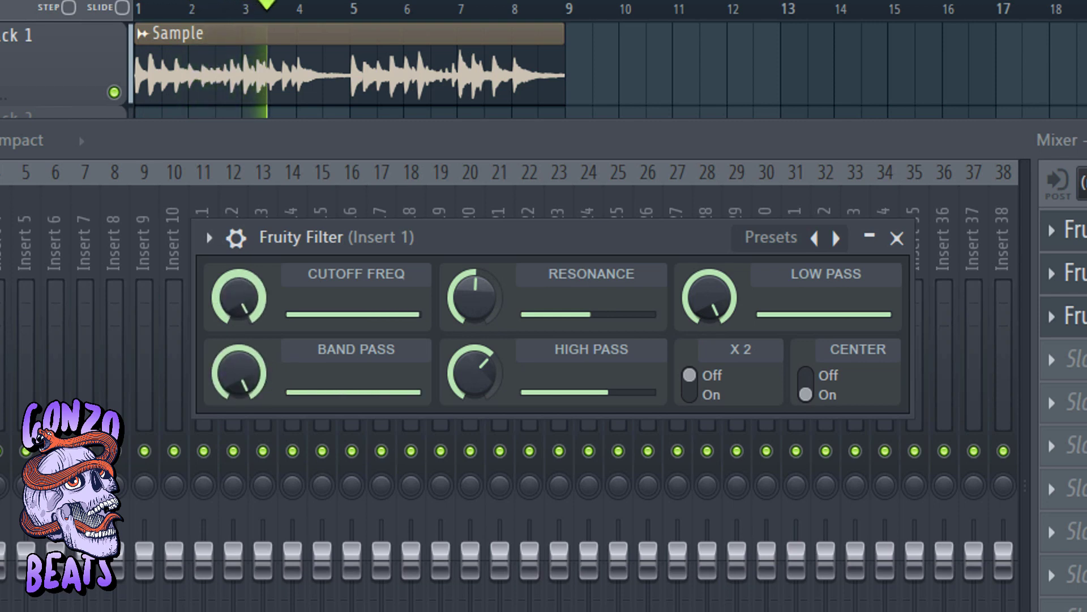
drag(486, 388, 485, 405)
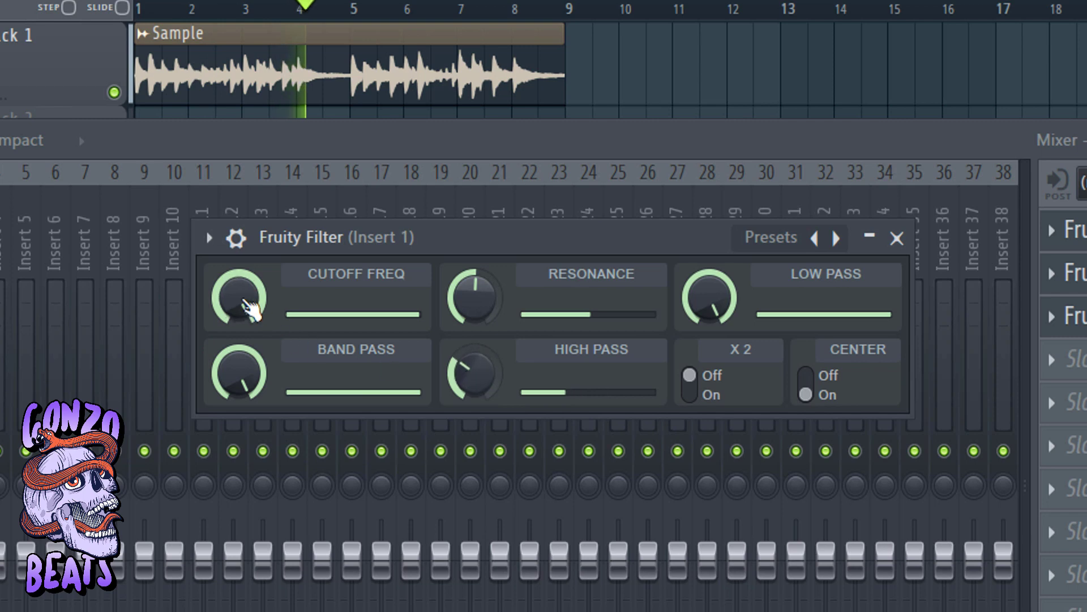
mouse_move(250, 306)
mouse_down()
mouse_move(250, 354)
mouse_move(250, 317)
mouse_up()
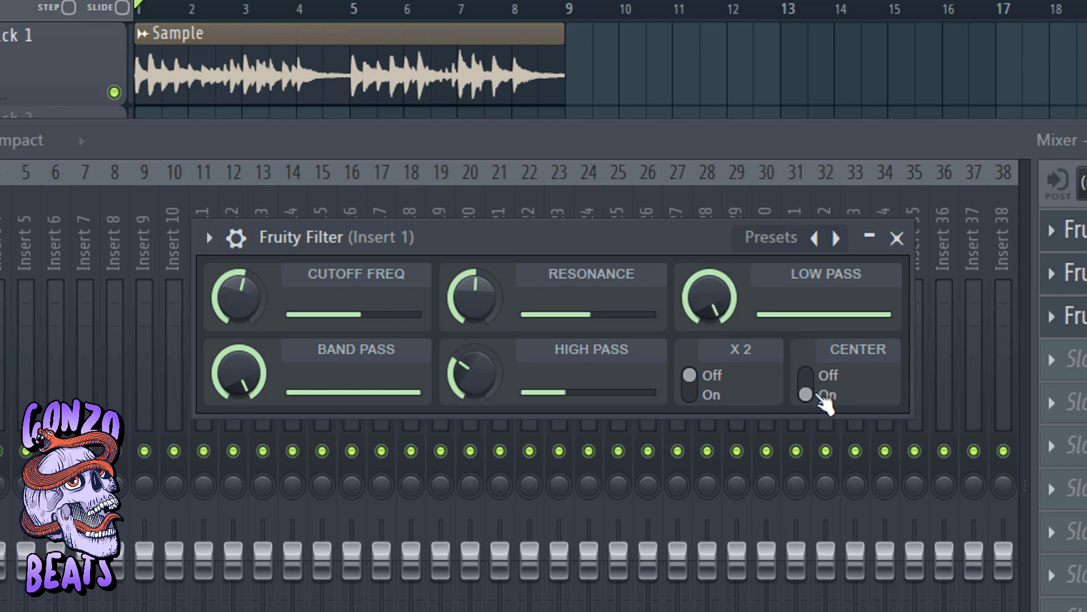
Step: Switch Fruity Filter's Center option off and back on, and adjust low pass to nearly full and band pass to full
click(816, 396)
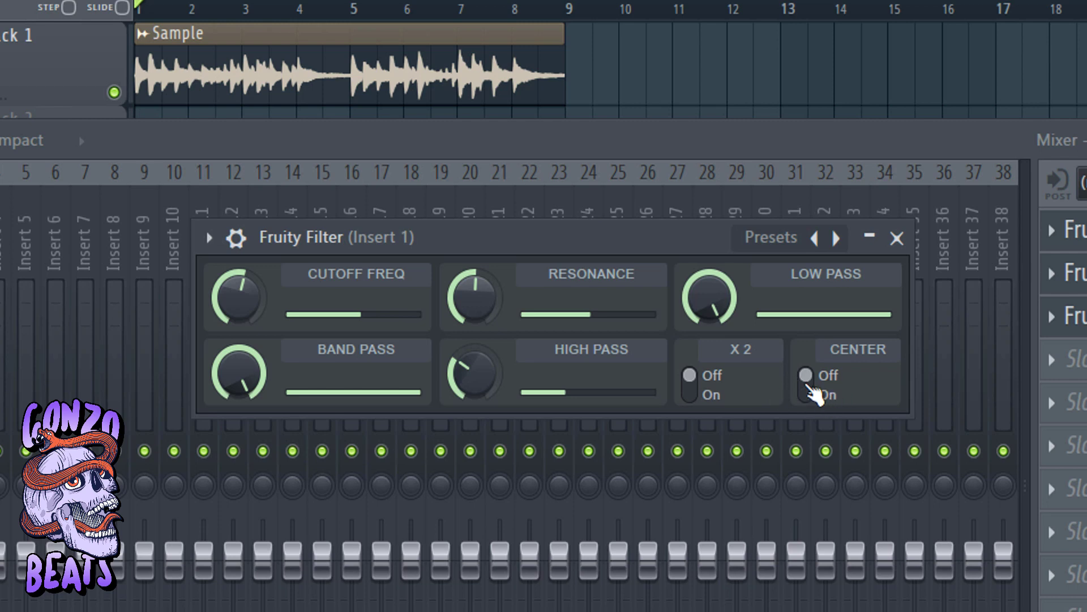
click(815, 394)
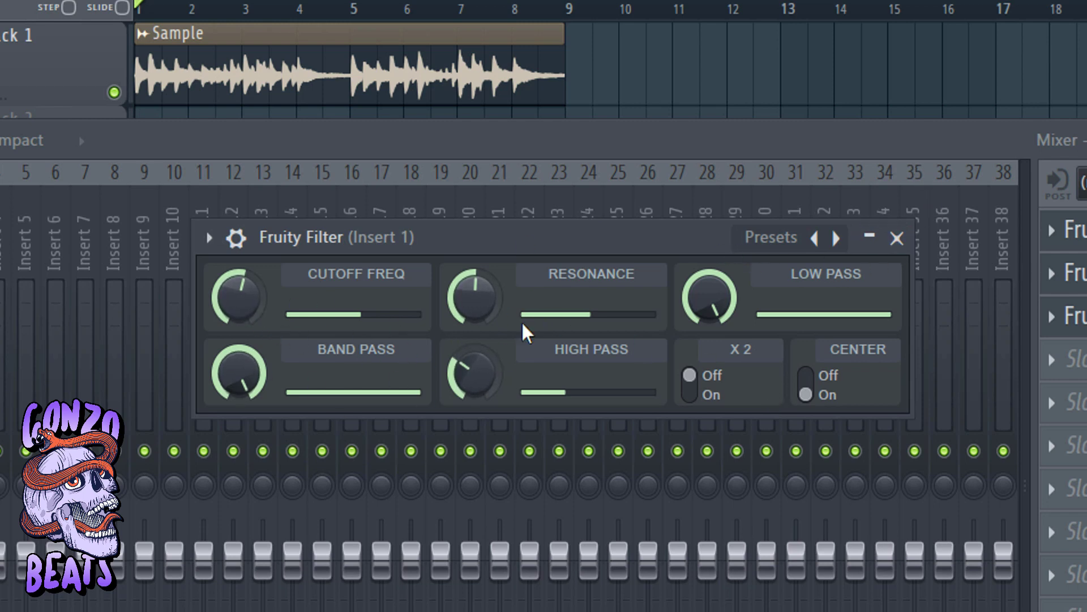
drag(710, 297, 710, 286)
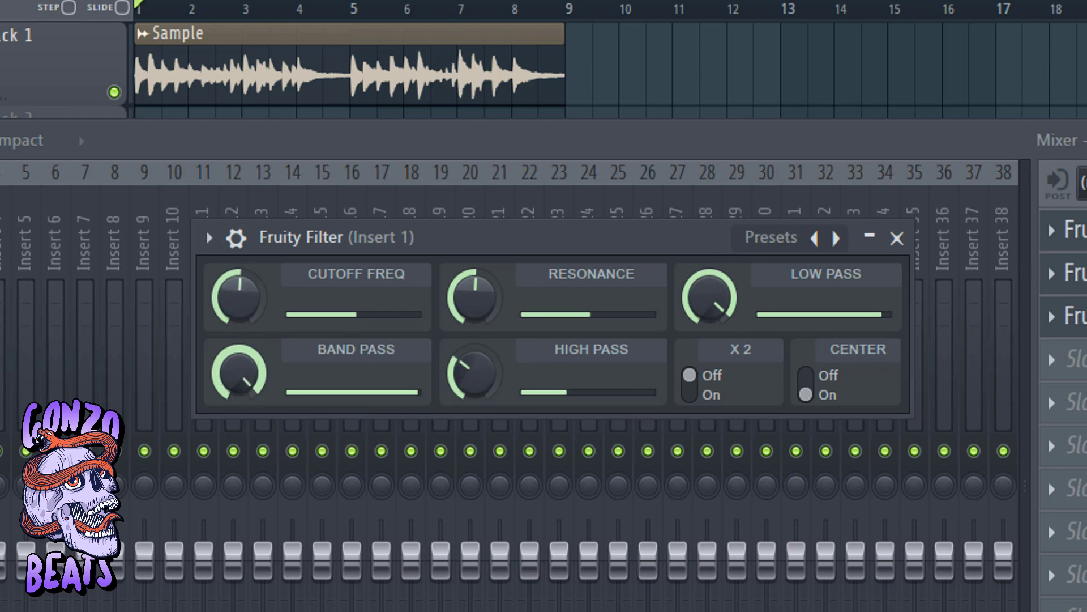
mouse_move(243, 354)
mouse_down()
mouse_move(244, 364)
mouse_move(244, 343)
mouse_up()
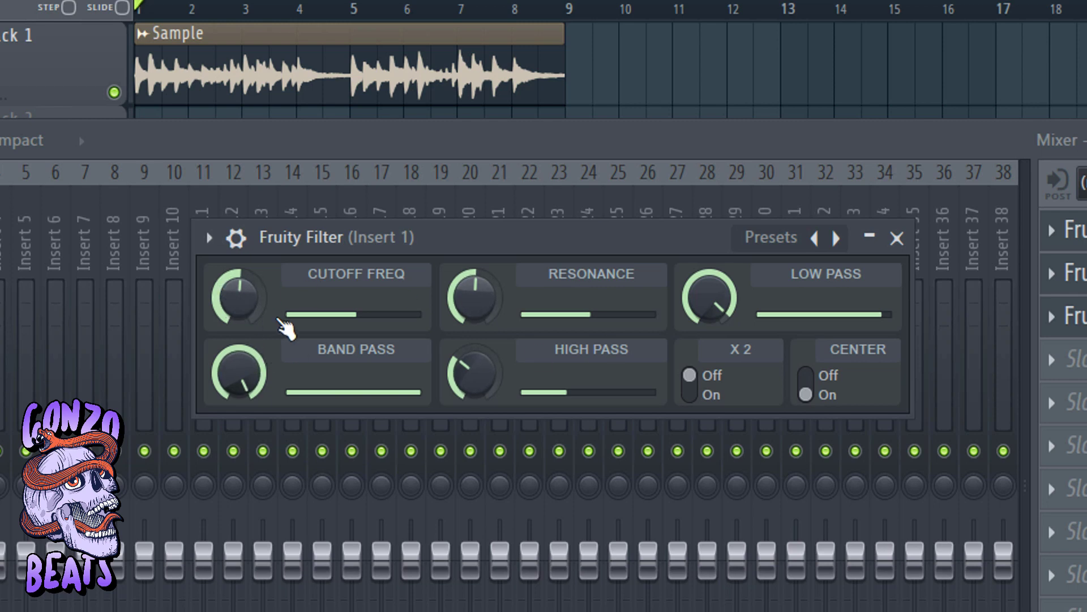
Step: Play the sample while varying Fruity Filter's low pass, high pass and cutoff, ending with low pass at full
key(space)
drag(709, 297, 709, 317)
drag(474, 373, 475, 340)
mouse_move(237, 297)
mouse_down()
mouse_move(238, 278)
mouse_move(238, 315)
mouse_up()
drag(474, 373, 474, 410)
drag(708, 296, 709, 261)
Step: Set high pass to about 60%, resonance to full and cutoff frequency to about one fifth while sweeping the filter
drag(238, 296, 238, 267)
drag(476, 390, 480, 385)
drag(243, 286, 243, 326)
drag(491, 306, 490, 266)
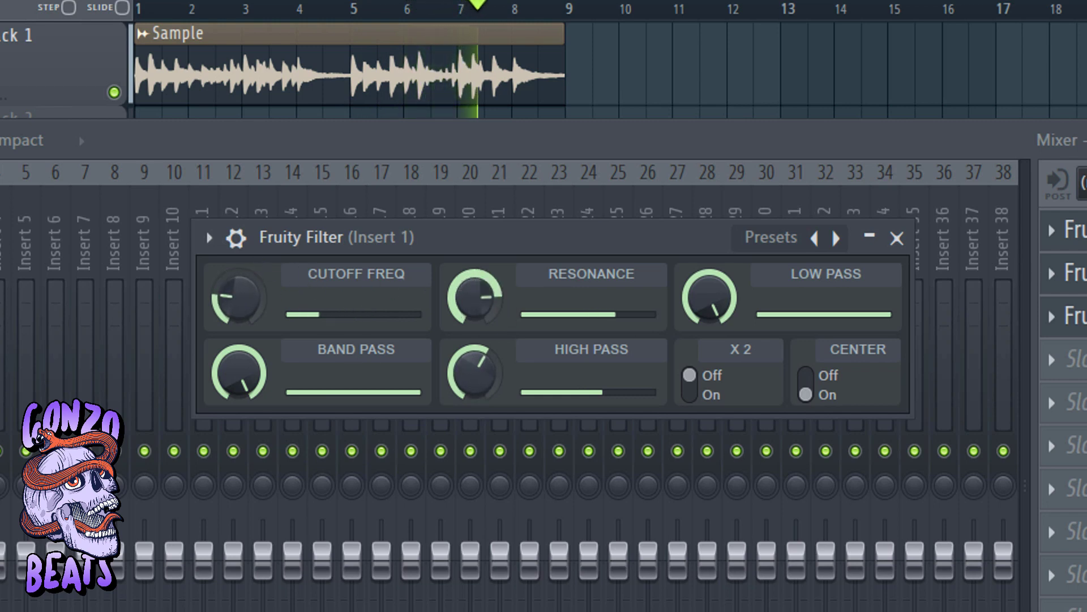
mouse_move(238, 298)
mouse_down()
mouse_move(238, 287)
mouse_move(237, 303)
mouse_up()
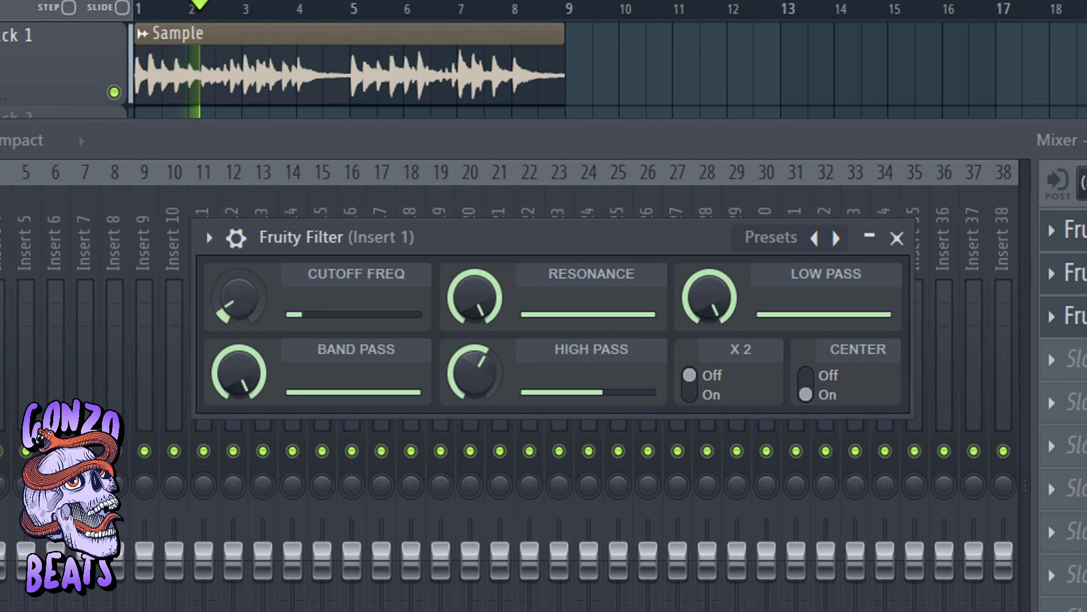
drag(238, 303, 238, 299)
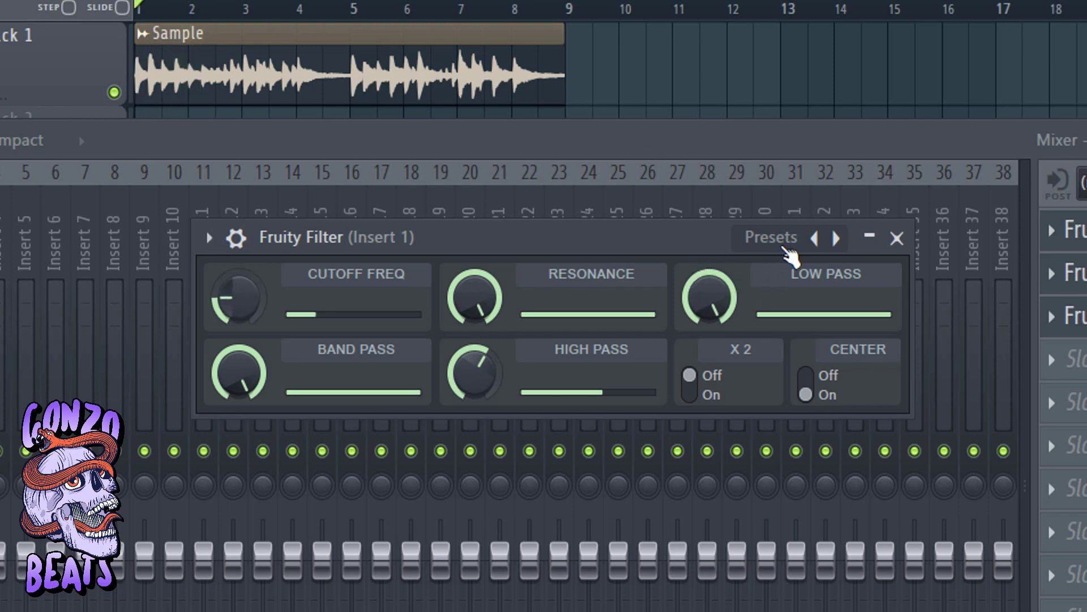
Step: Audition Fruity Filter's Party next door preset with a slight cutoff change, load the Retro sound preset and stop playback
click(777, 237)
click(793, 287)
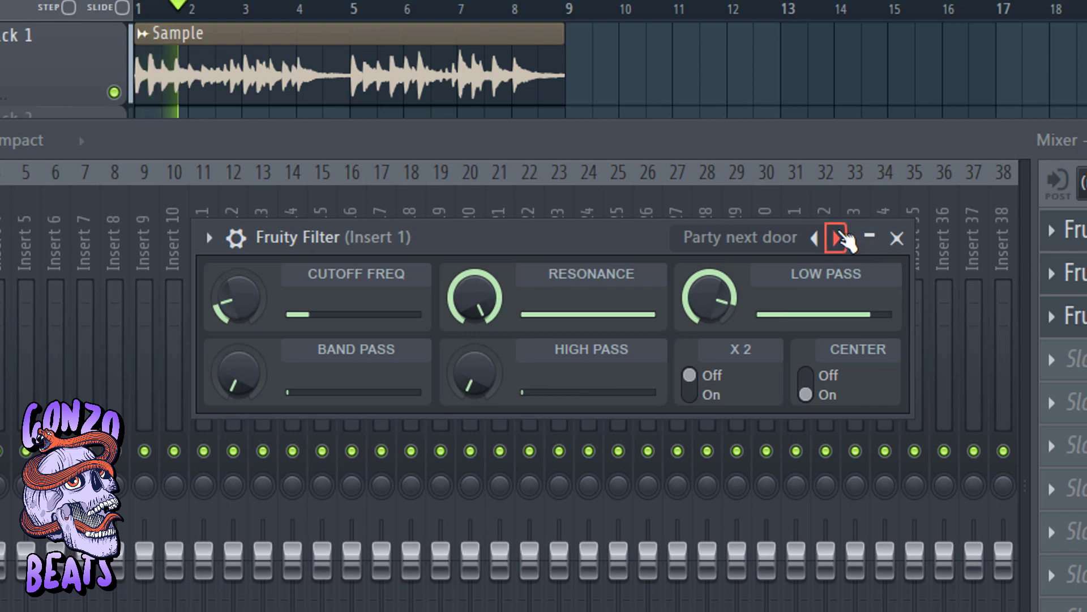
mouse_move(229, 310)
mouse_down()
mouse_move(229, 266)
mouse_move(229, 308)
mouse_up()
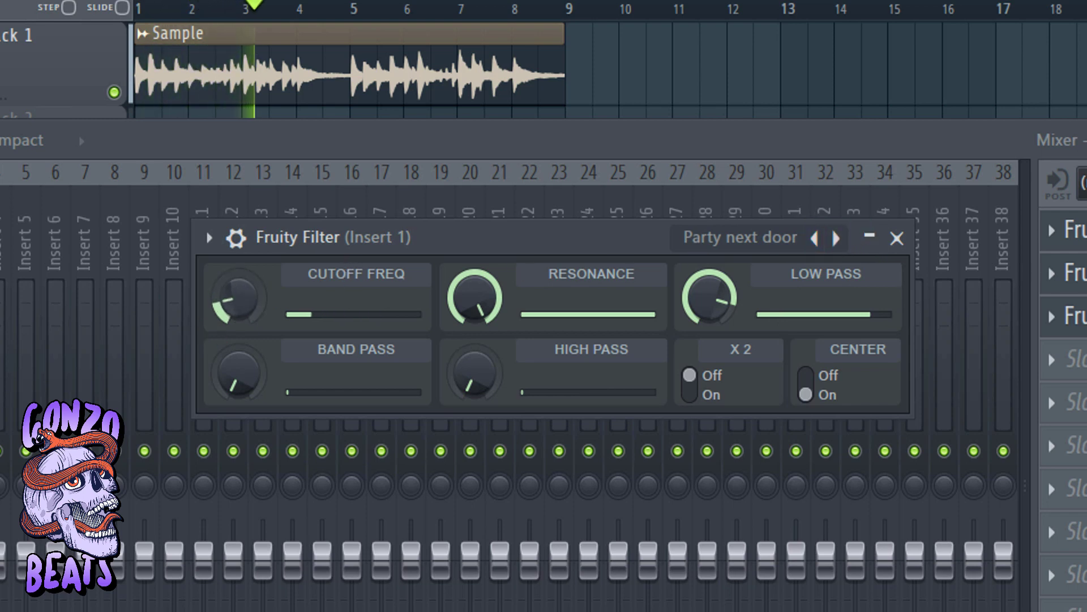
click(836, 238)
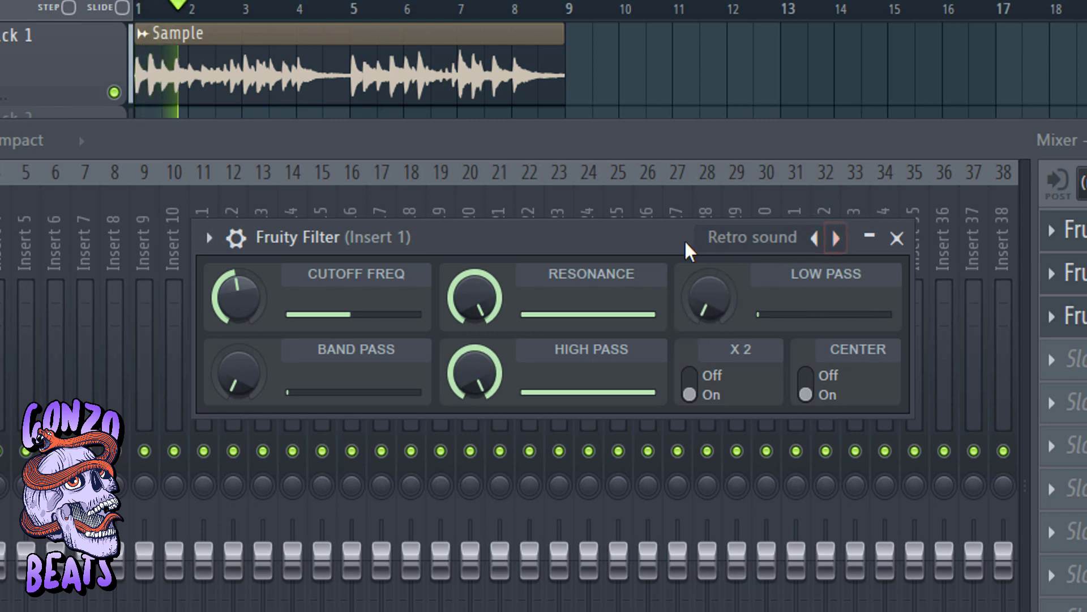
key(space)
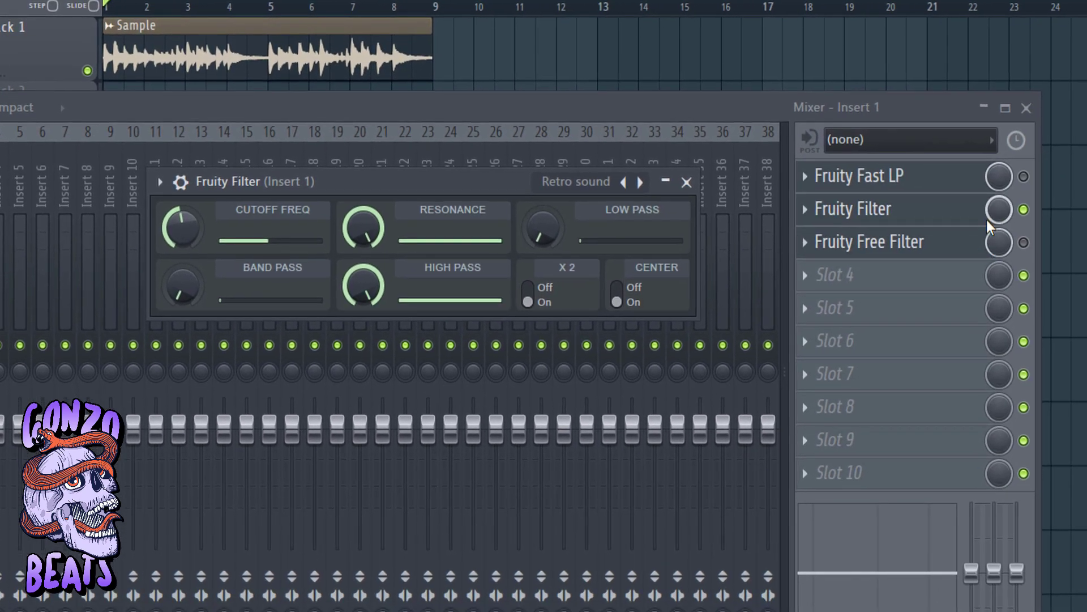
Step: Create an automation clip for Fruity Filter's mix level on Insert 1 and ramp it down to 0% from about bar 8 to bar 9
right_click(995, 215)
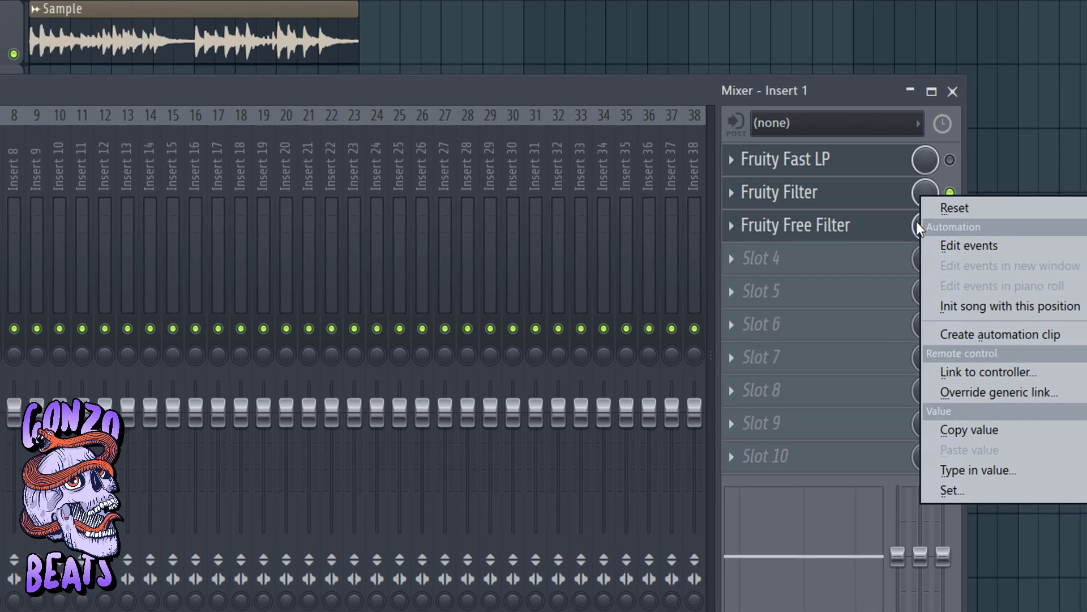
click(929, 246)
right_click(925, 191)
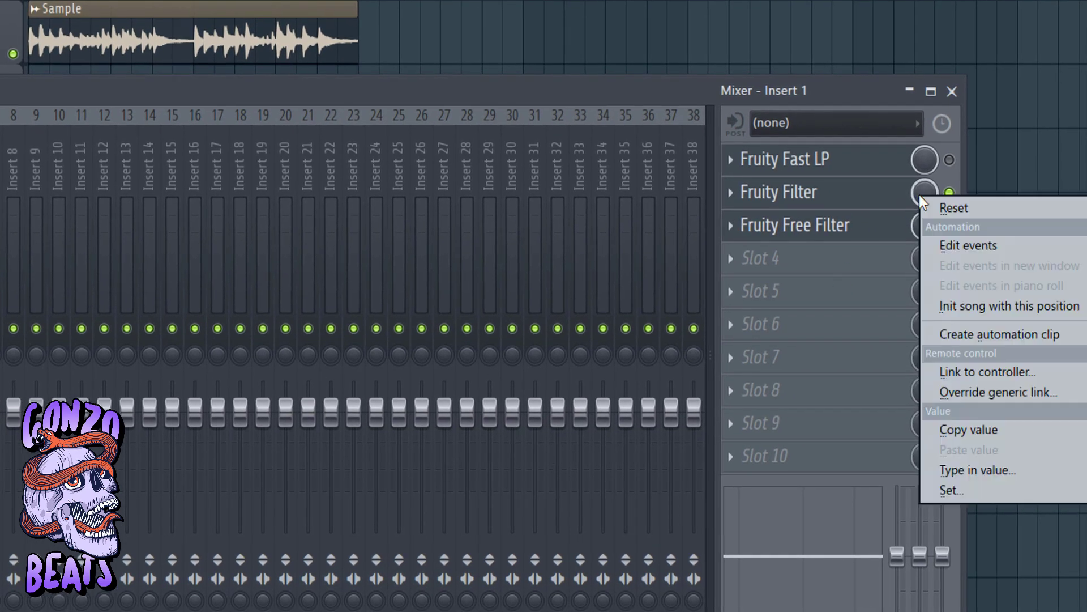
click(933, 335)
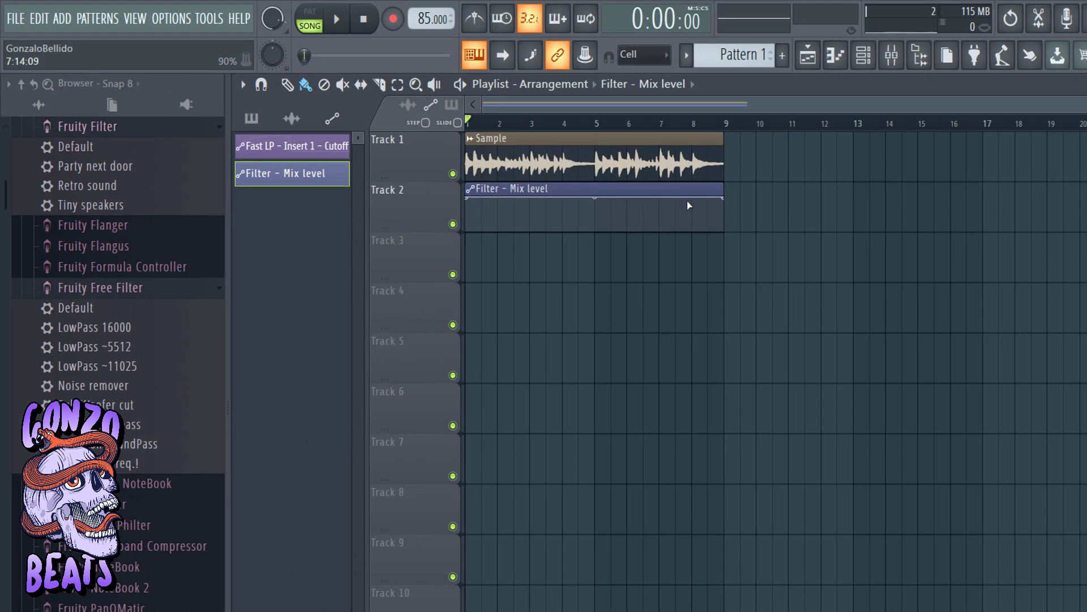
right_click(691, 198)
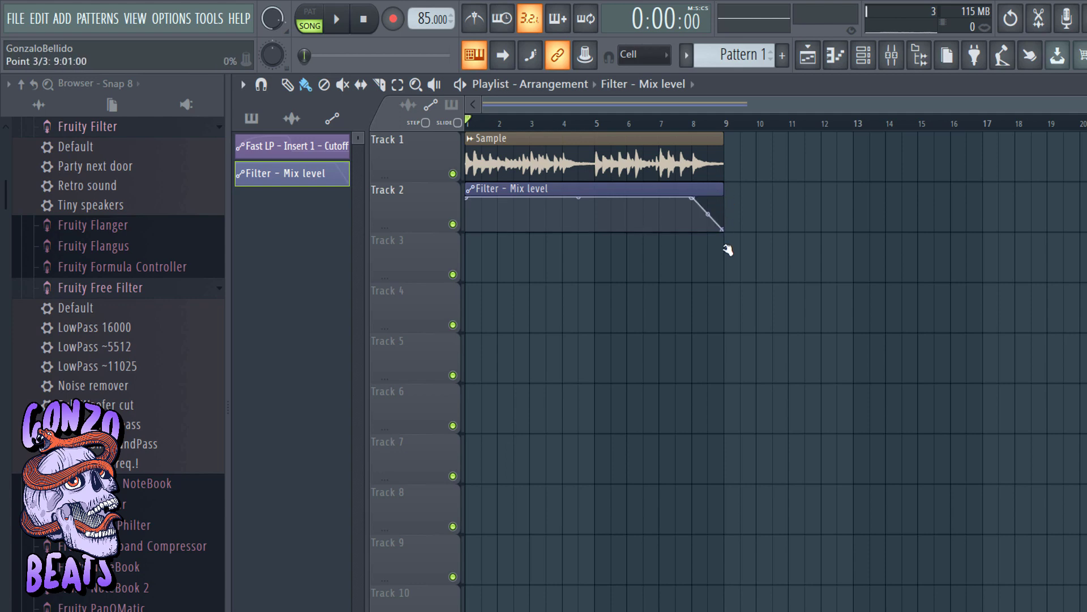
Step: Place a copy of the Sample clip at bar 9 on Track 1, removing the misplaced automation clip there
click(738, 176)
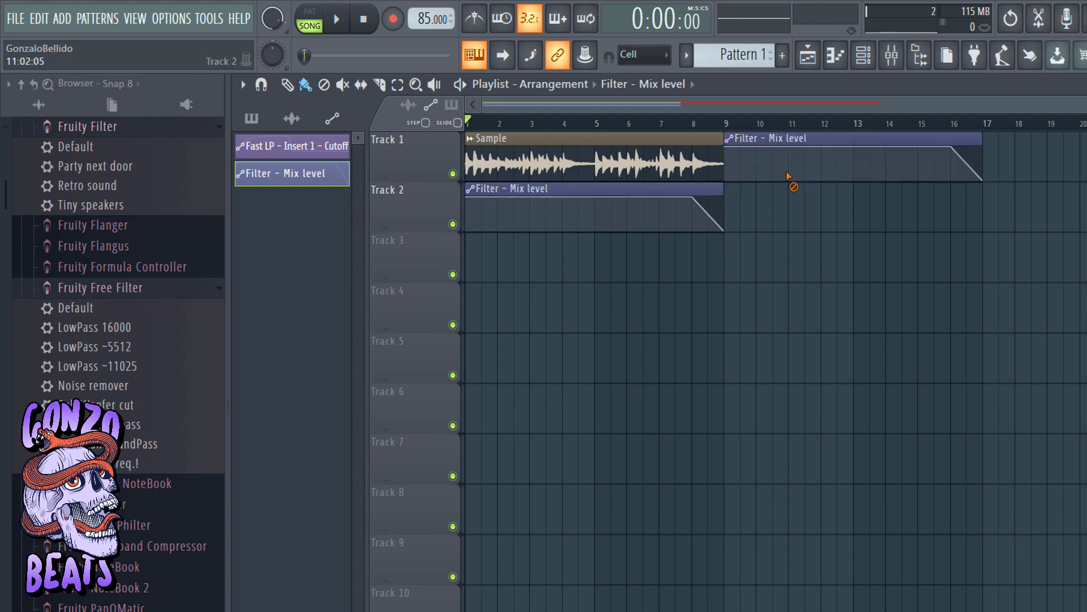
right_click(789, 178)
click(715, 164)
click(735, 168)
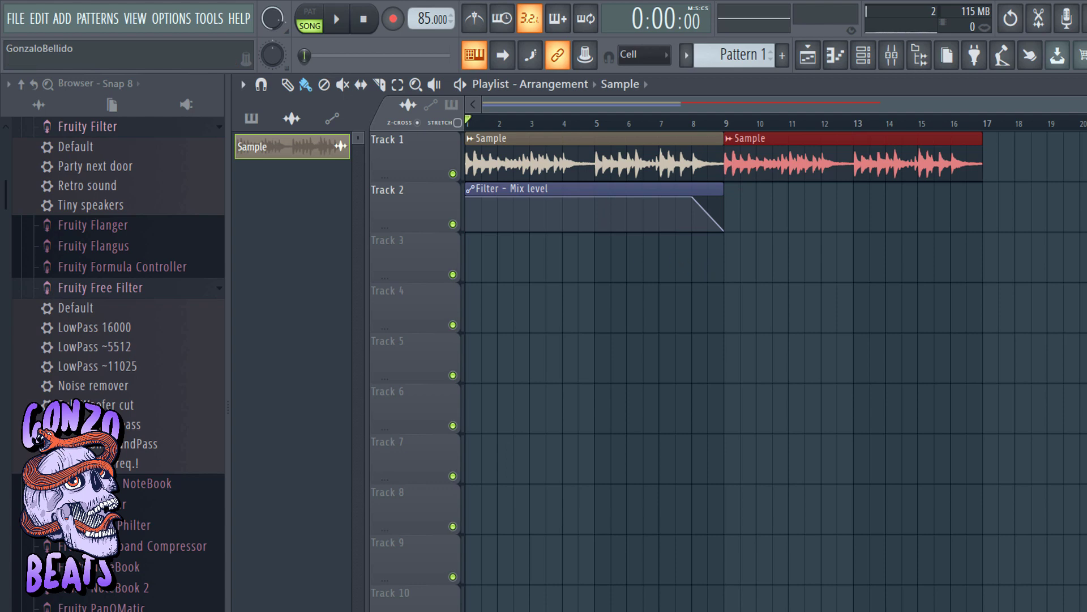
Step: Find BOI1DA_drum_loop_2bar_72 in the BOI1DA drum loops and place it on Track 3 at bar 9
scroll(107, 283, up, 10)
scroll(85, 283, down, 8)
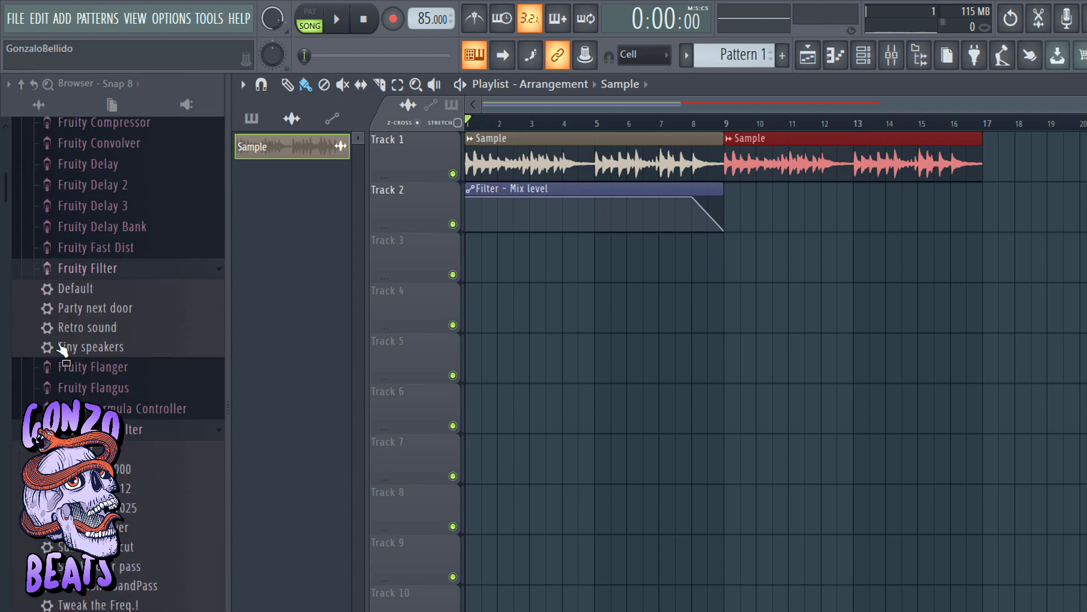
scroll(63, 348, down, 5)
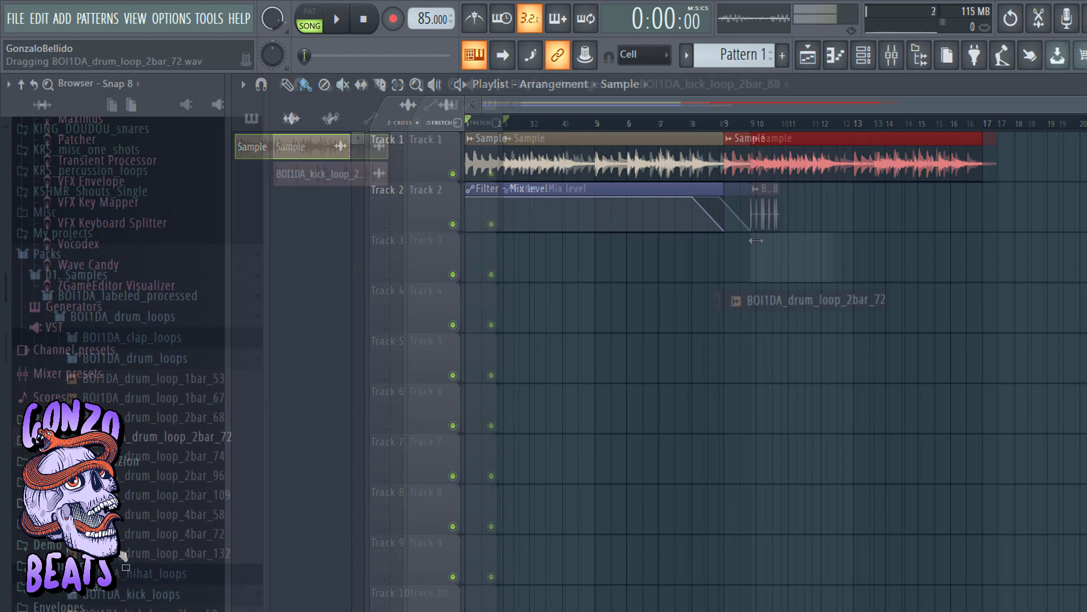
drag(776, 298, 759, 258)
key(space)
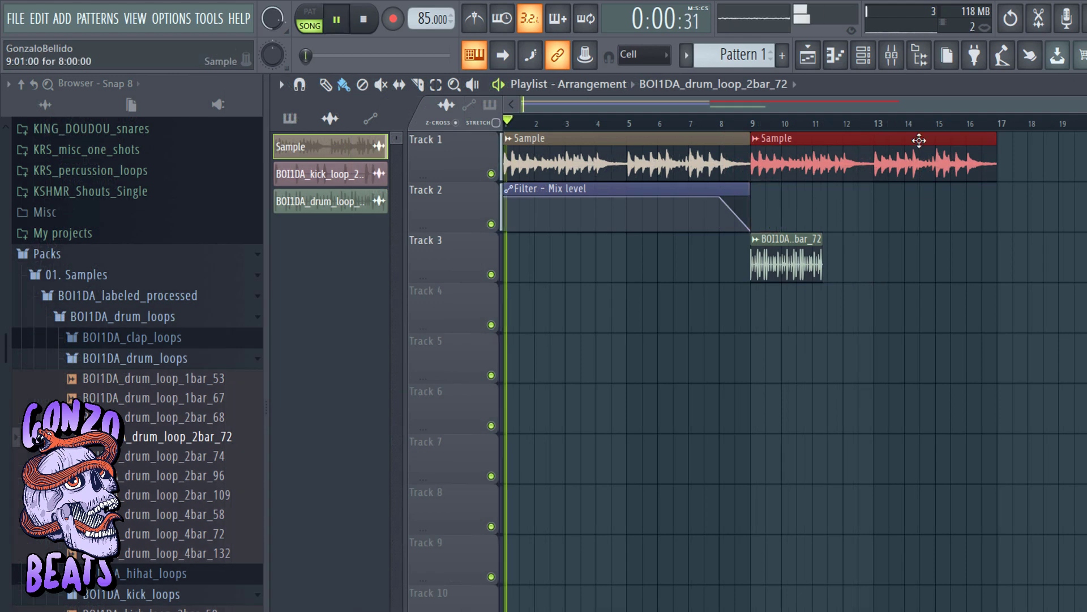
key(space)
Step: With snapping set to none, time-stretch the drum loop on Track 3 to end at bar 11, and restore Cell snapping
scroll(808, 123, up, 10)
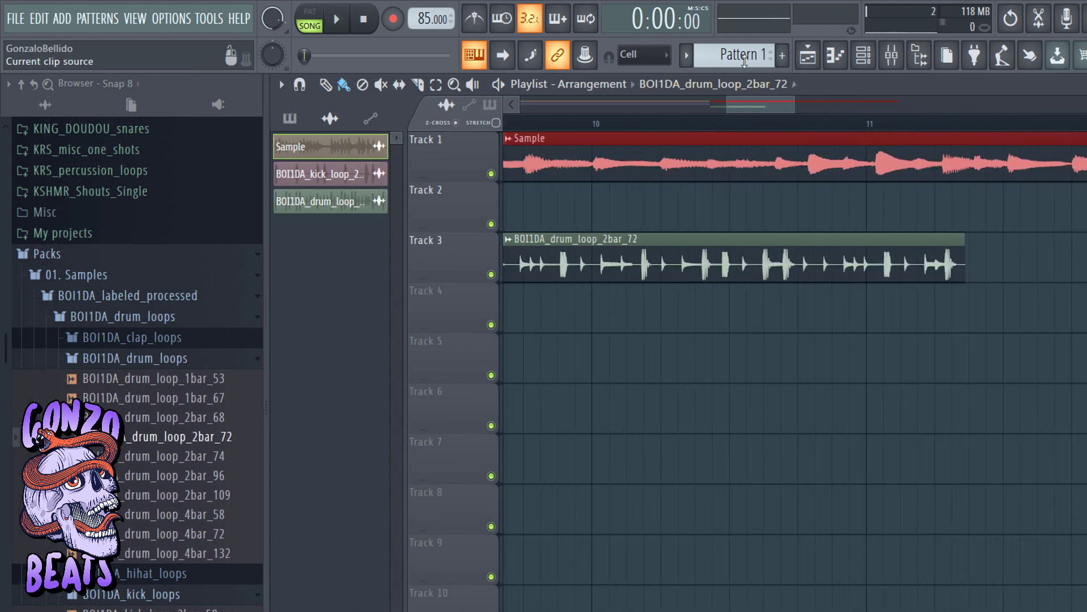
click(643, 55)
click(643, 112)
click(961, 244)
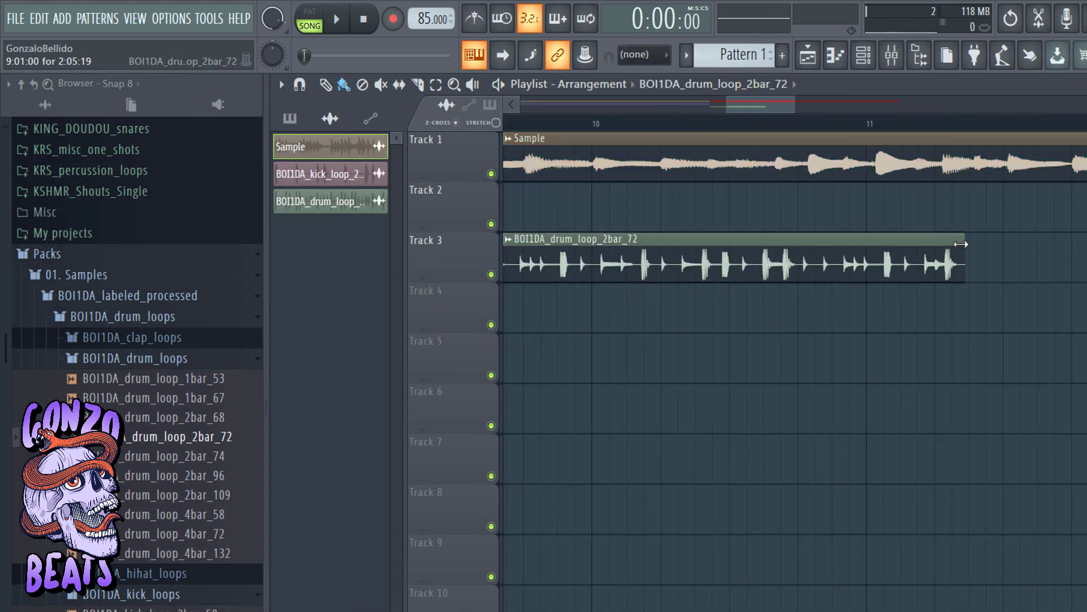
drag(961, 244, 875, 244)
key(ctrl+z)
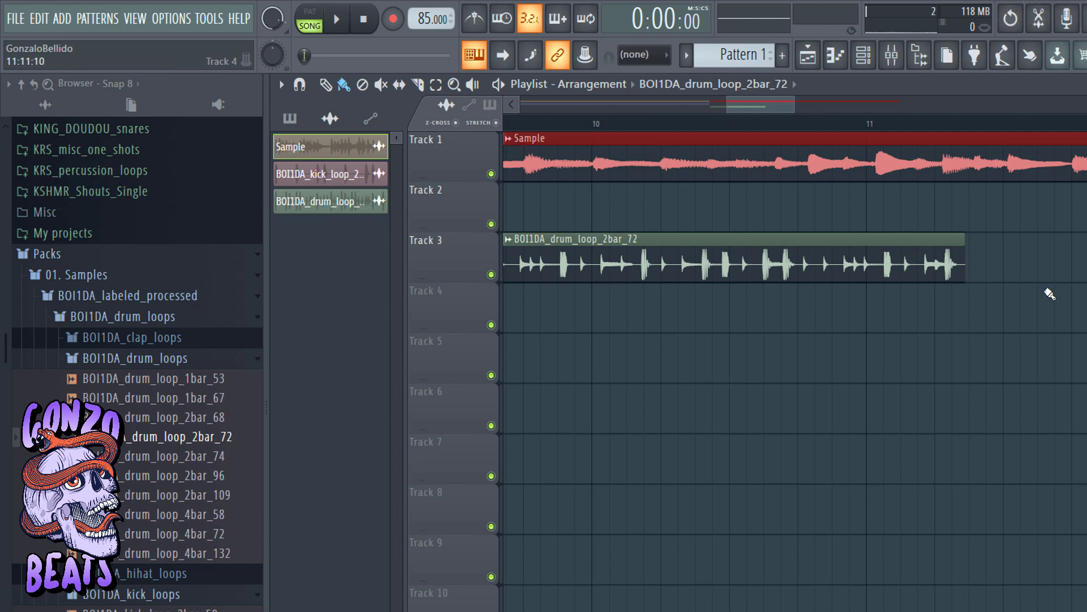
drag(973, 258, 866, 280)
click(643, 55)
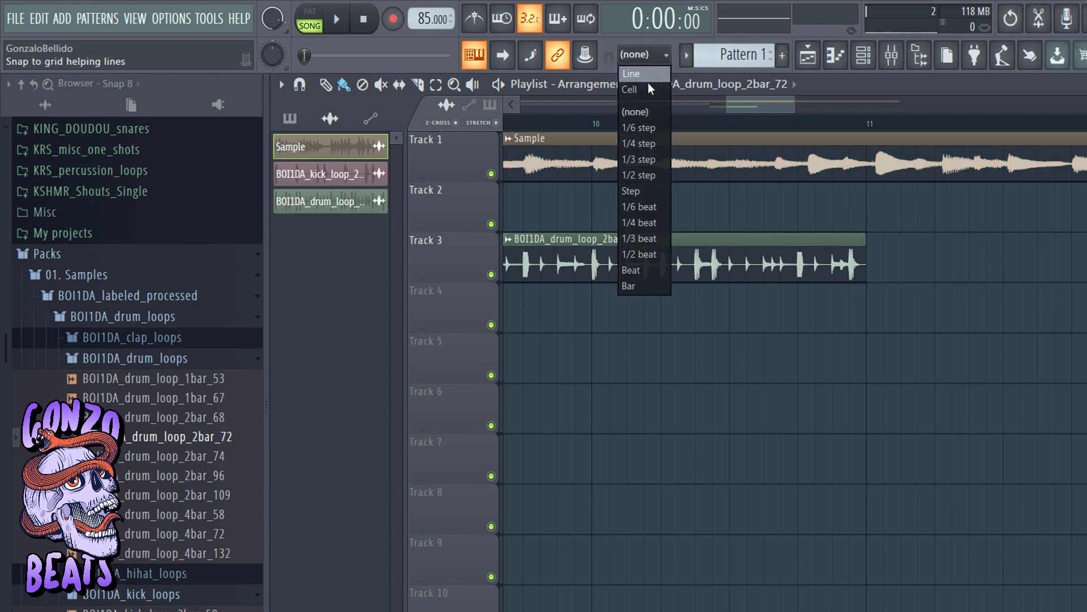
click(630, 90)
Step: Place copies of the drum loop at bars 11, 13 and 15 on Track 3, playing the arrangement through the filter fade
key(space)
click(875, 261)
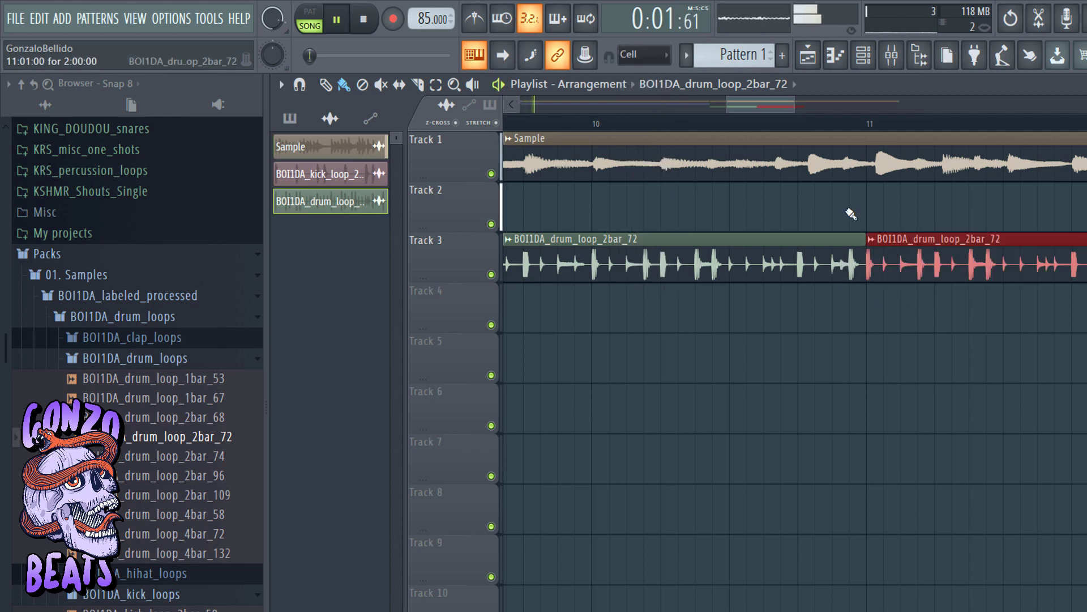
scroll(769, 129, down, 2)
scroll(769, 129, down, 4)
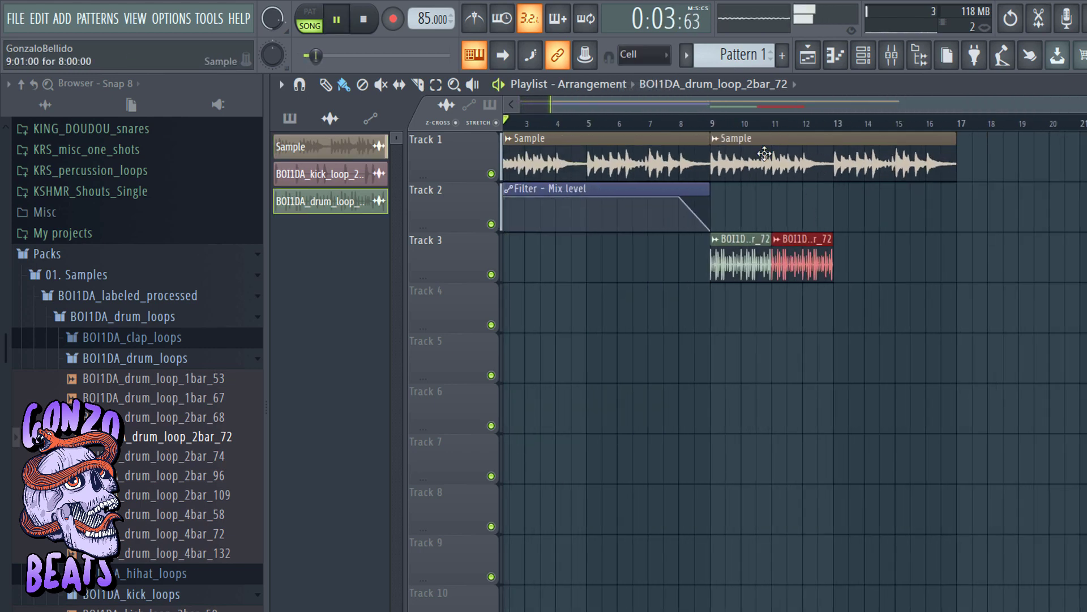
double_click(765, 154)
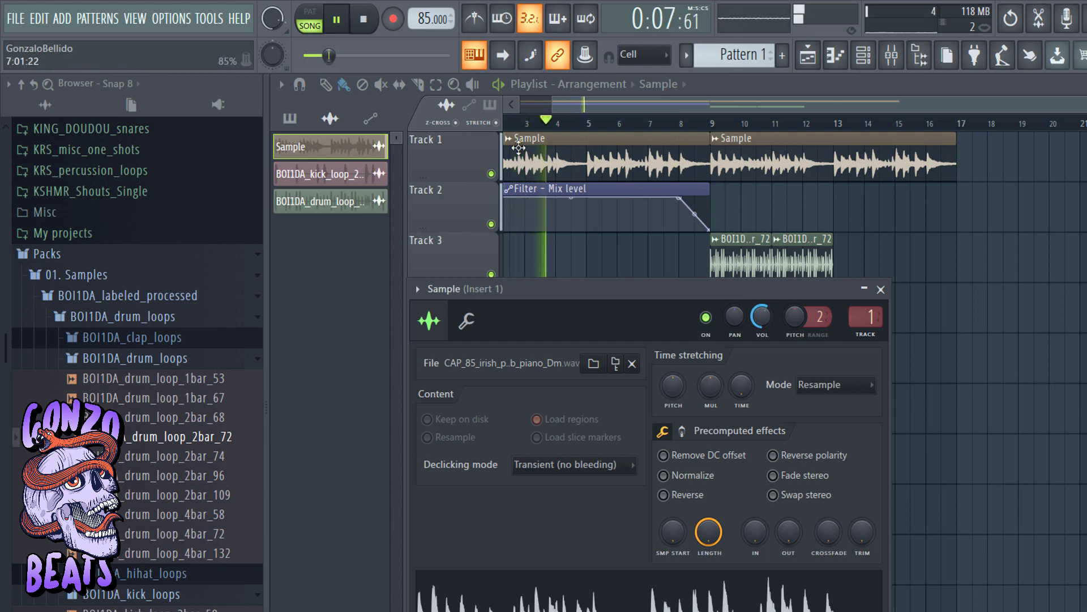
click(632, 55)
click(746, 258)
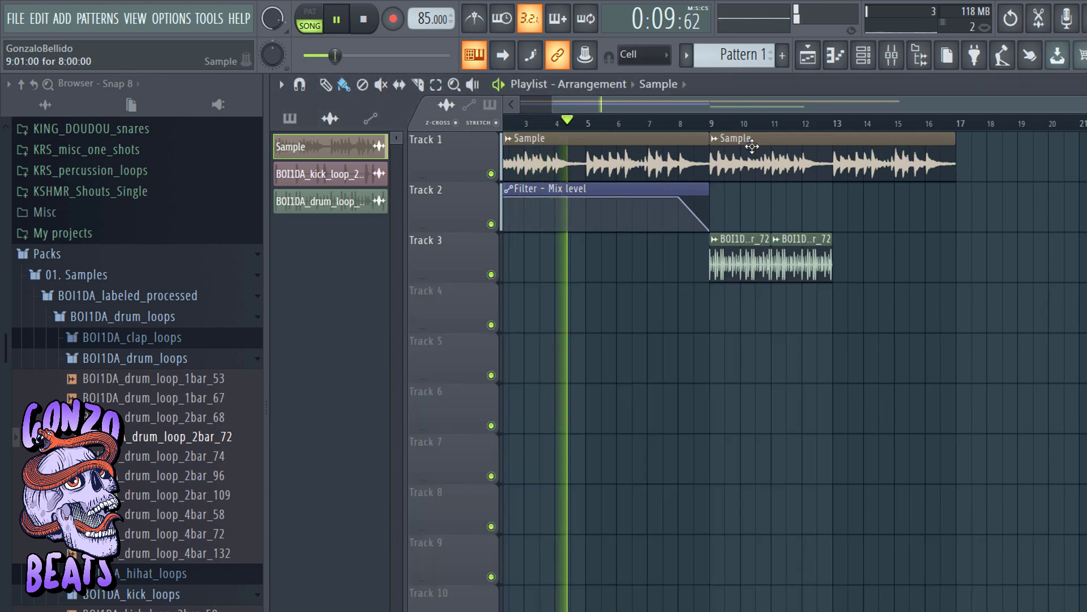
click(852, 275)
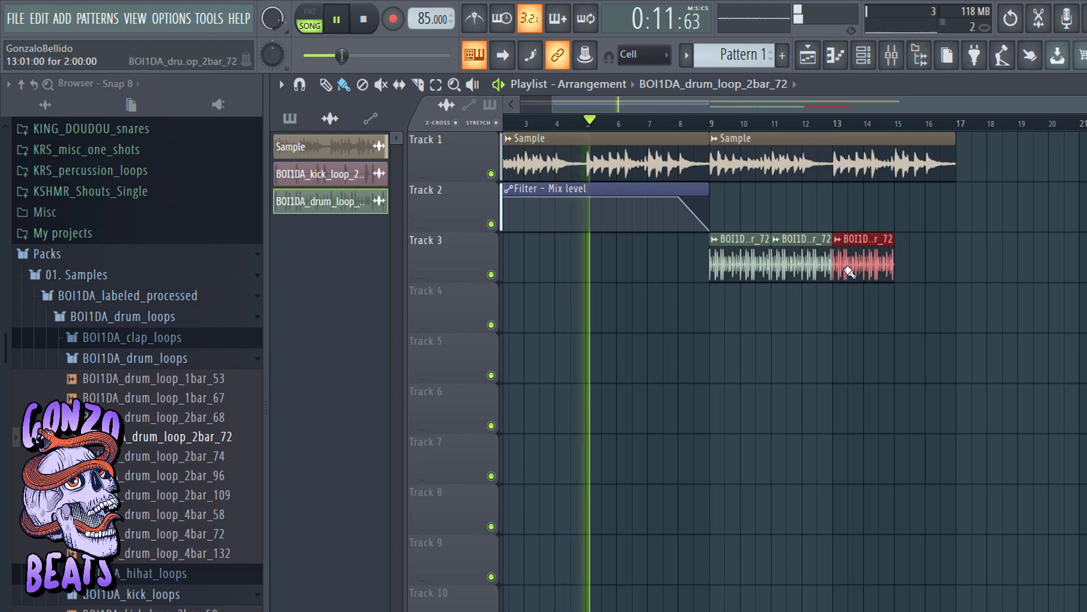
click(904, 263)
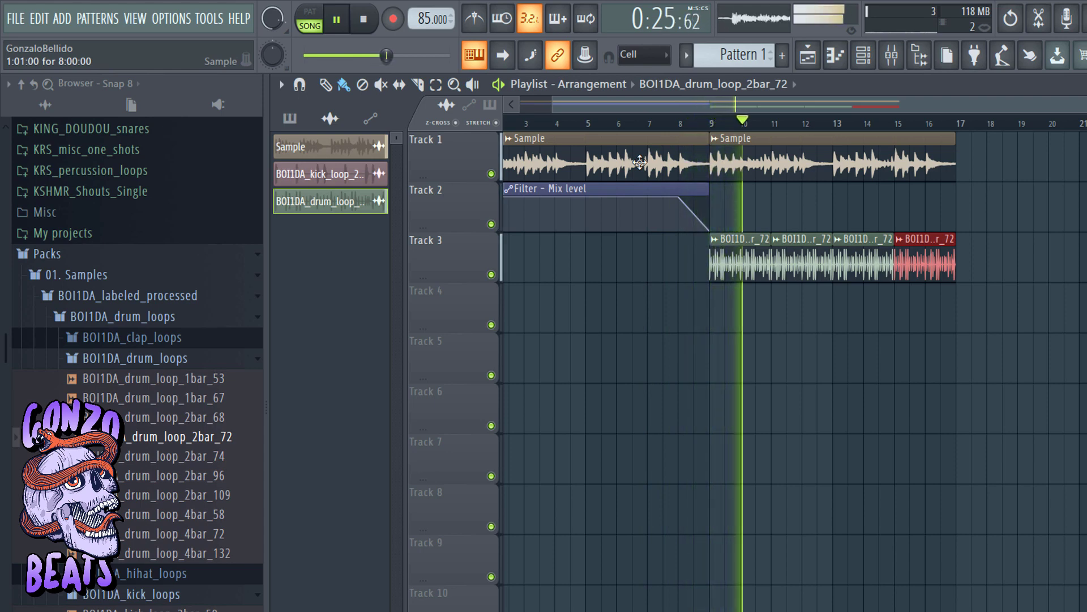
key(space)
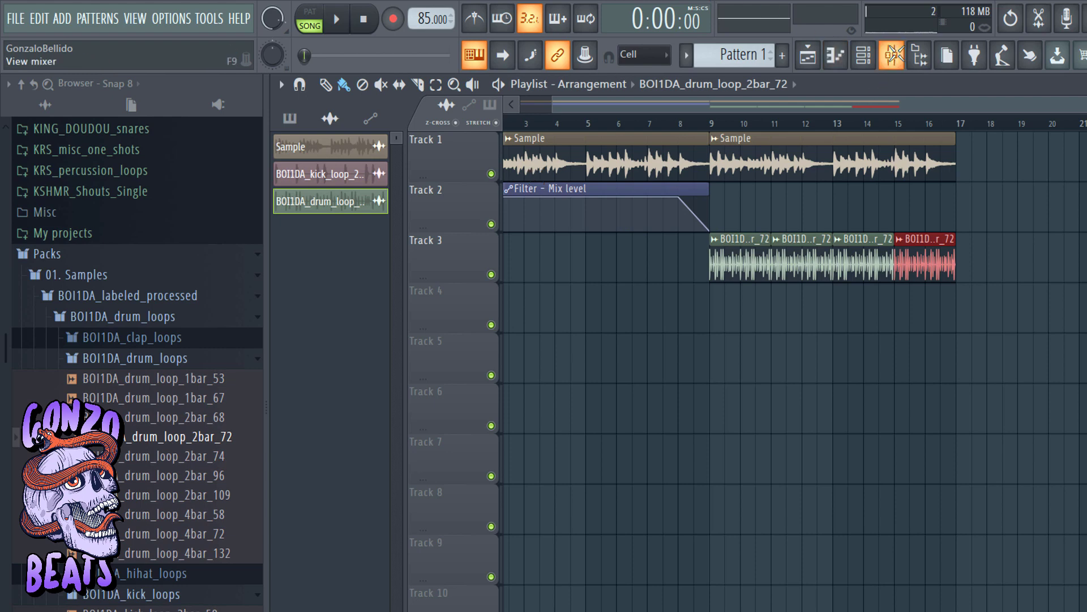
Step: Open Fruity Filter on mixer Insert 1 and load the Tiny speakers preset
click(892, 55)
click(1067, 282)
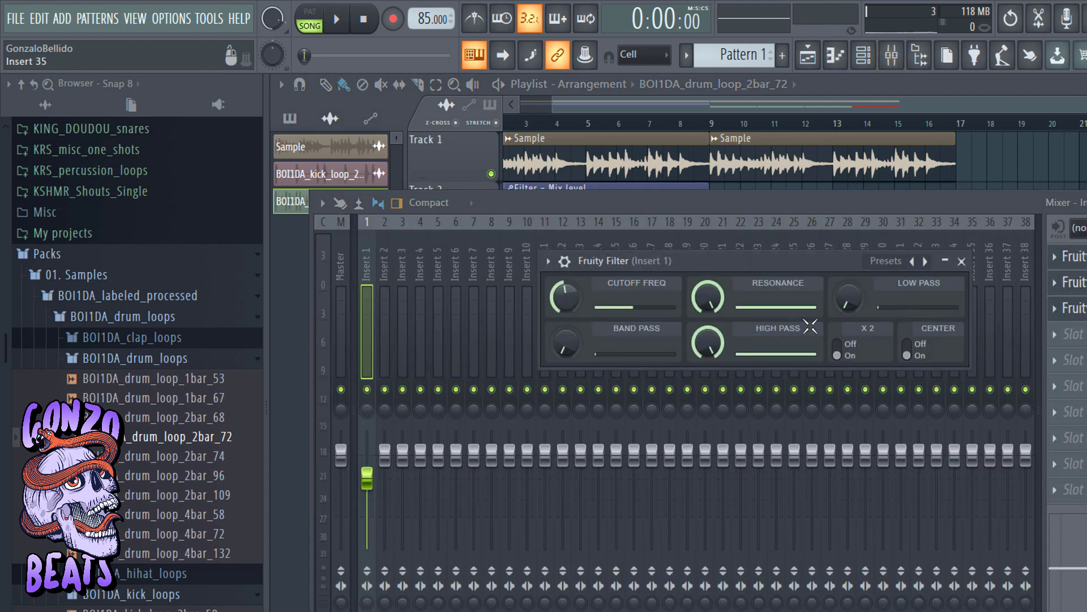
click(923, 261)
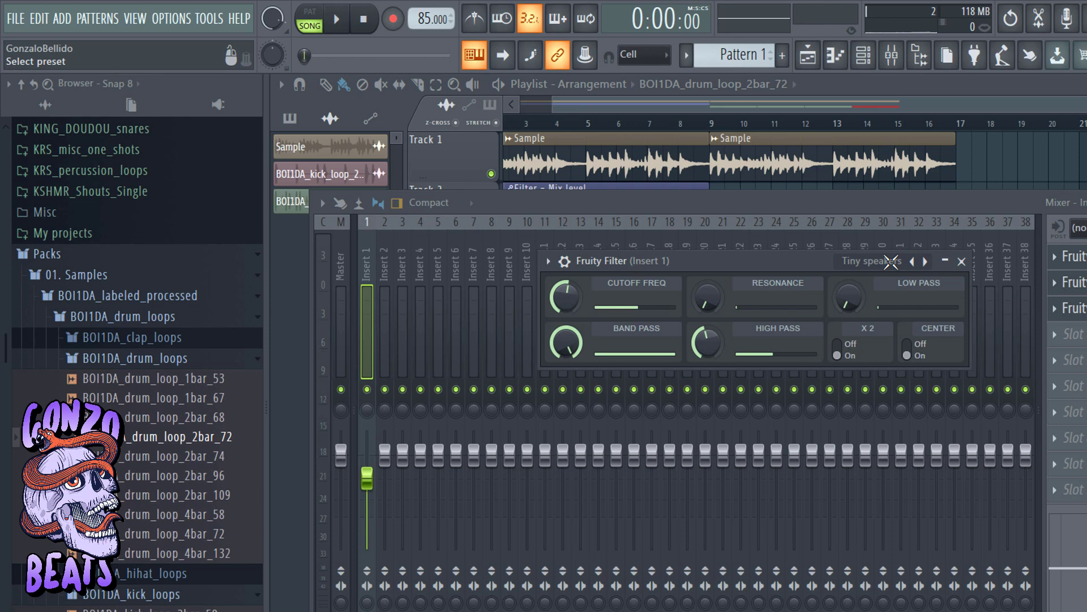